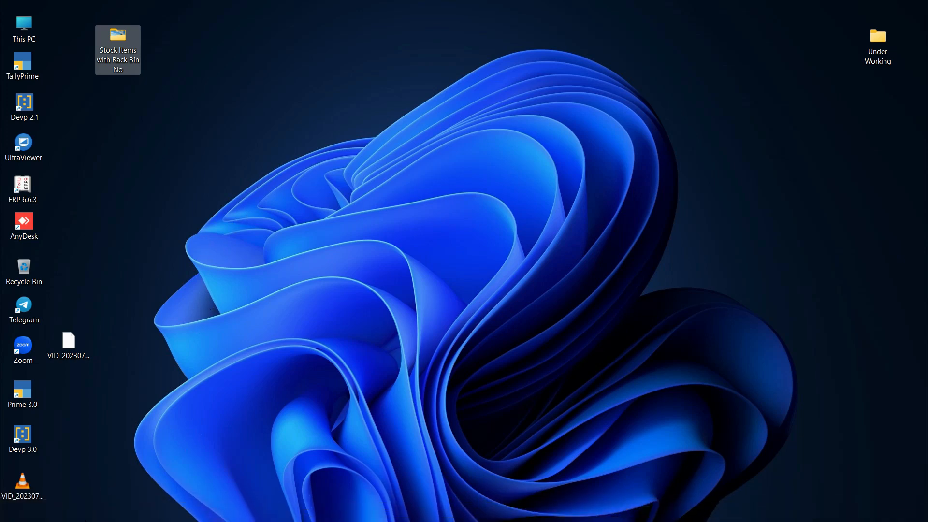
# Step: Switch to TallyPrime, open the add-on features and accept Yes for Enable Stock Items with Rack / BIN No
pyautogui.click(73, 507)
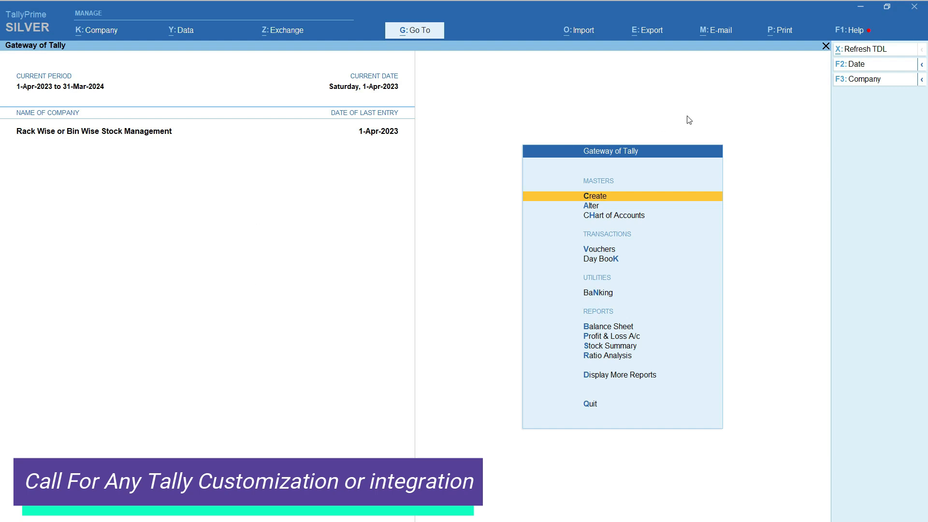
pyautogui.click(853, 30)
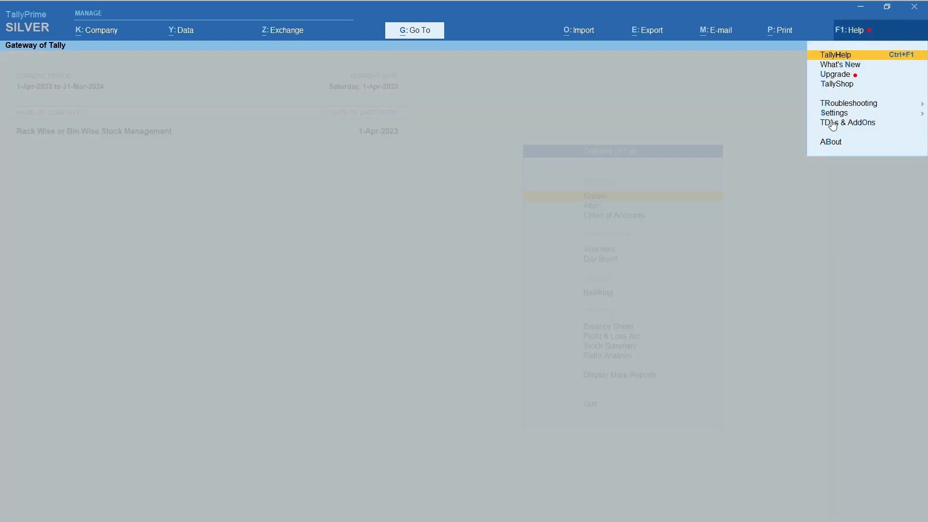
pyautogui.click(831, 121)
pyautogui.click(852, 138)
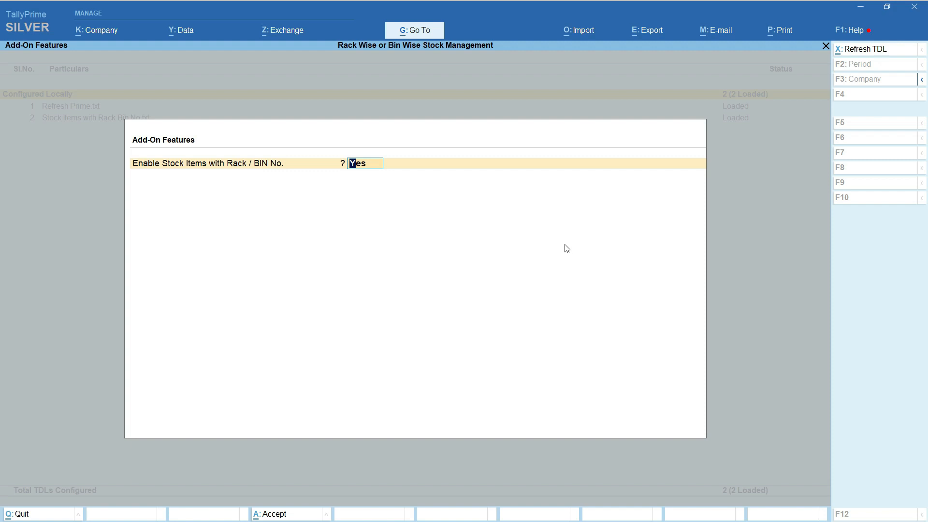
pyautogui.hotkey('ctrl', 'a')
pyautogui.press('Escape')
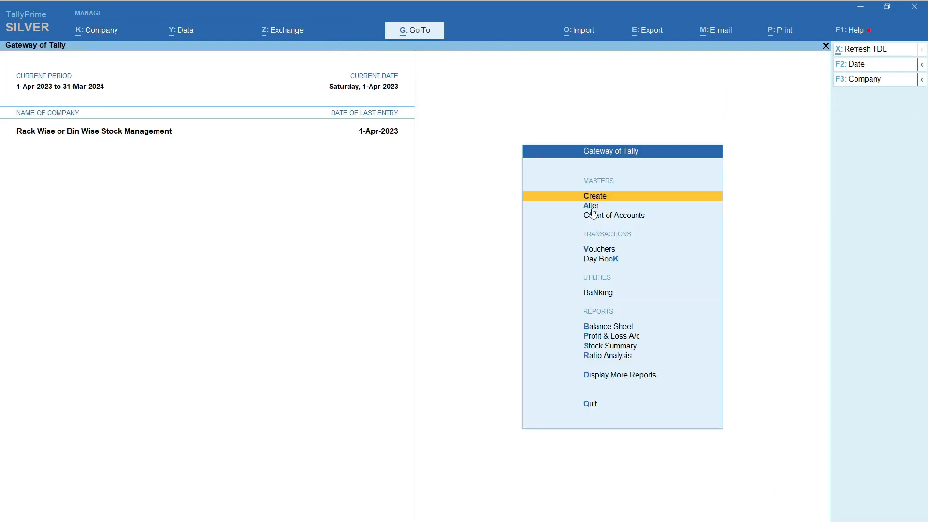
pyautogui.click(591, 206)
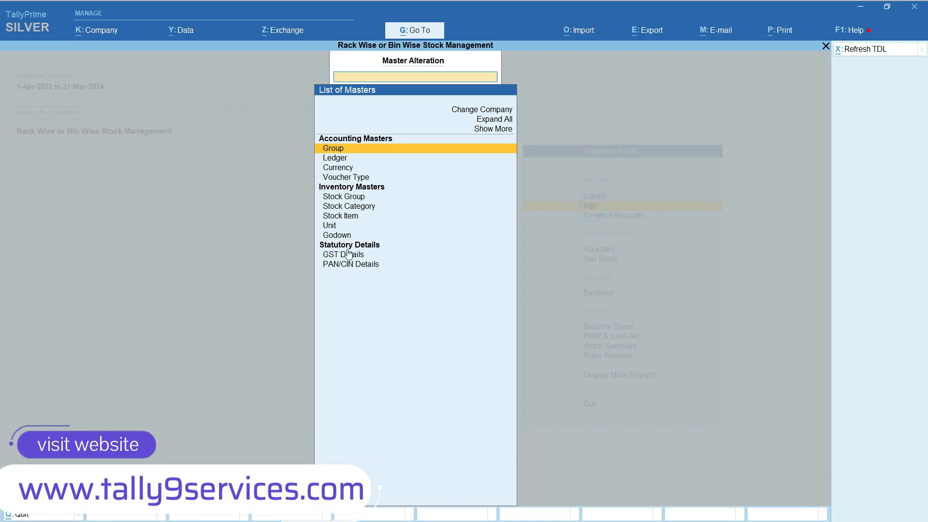
pyautogui.press('Escape')
pyautogui.click(589, 198)
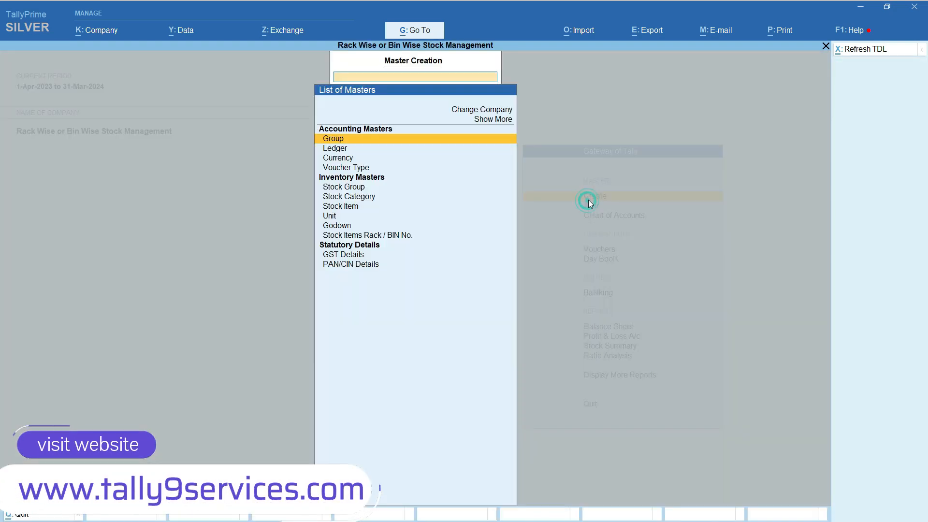
pyautogui.press('Escape')
# Step: Add Rake5 / Bin5 as the fifth entry in the Stock Items Rack / BIN No. master and save the list
pyautogui.click(585, 197)
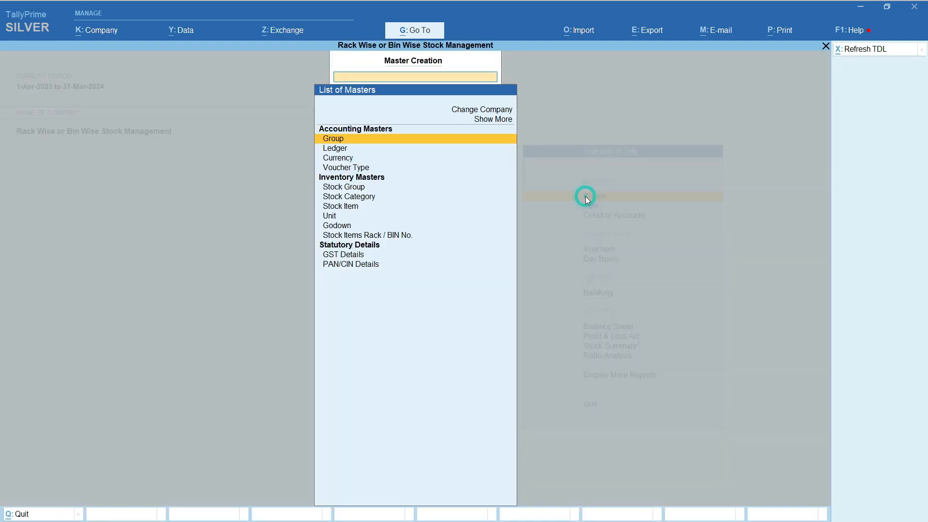
pyautogui.click(349, 237)
pyautogui.click(352, 238)
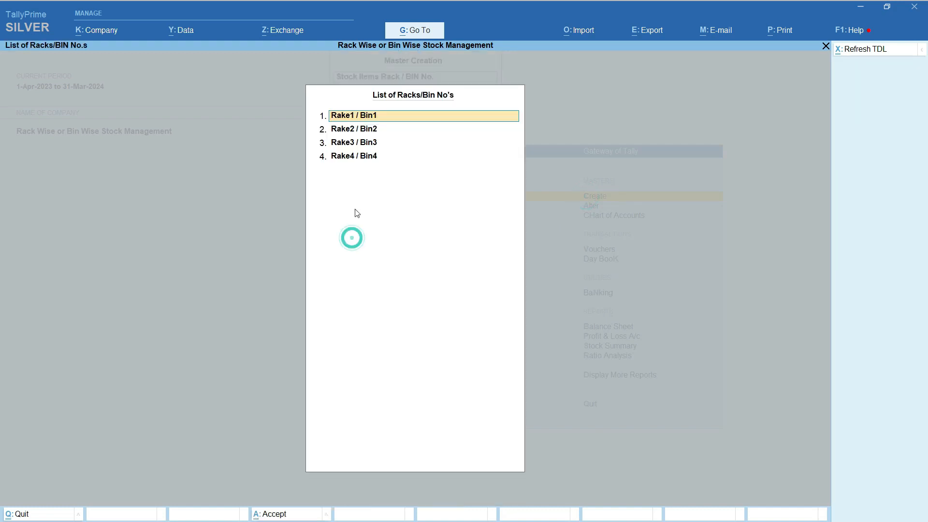
pyautogui.click(352, 156)
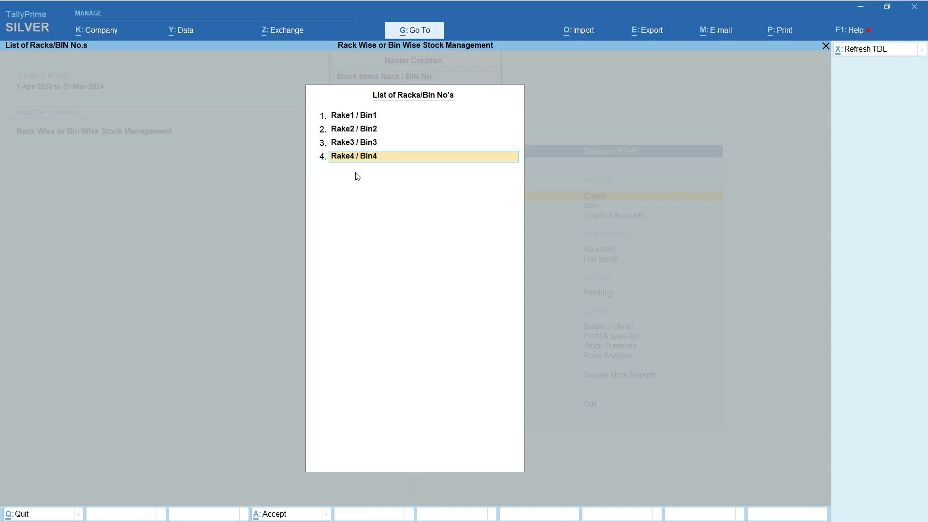
pyautogui.press('Return')
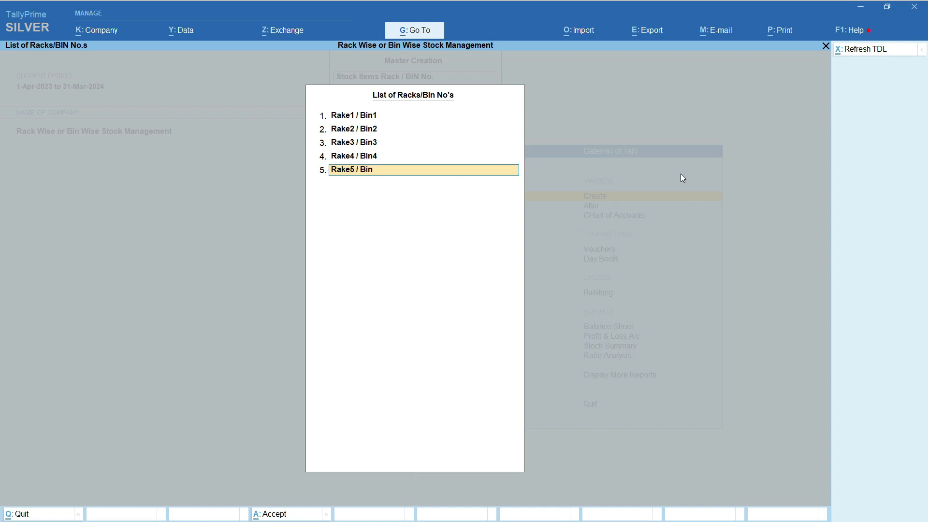
pyautogui.press('Return')
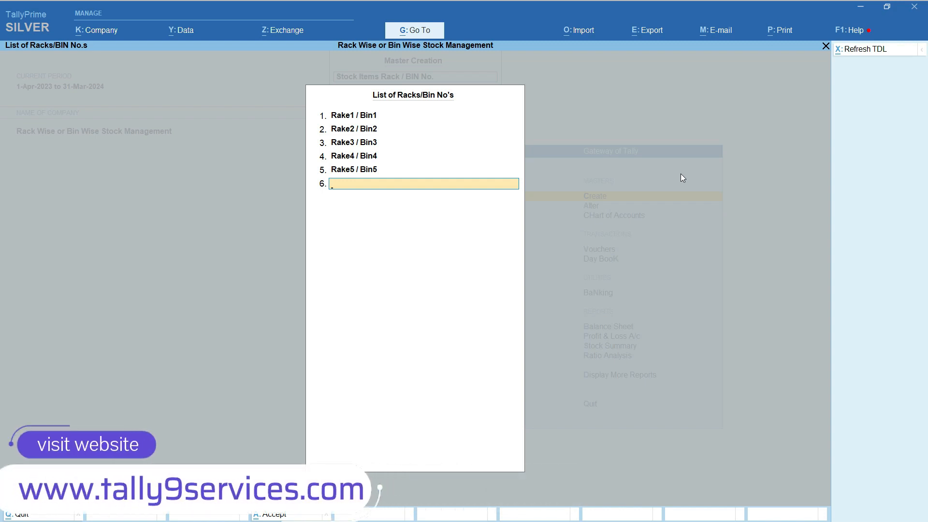
pyautogui.press('Return')
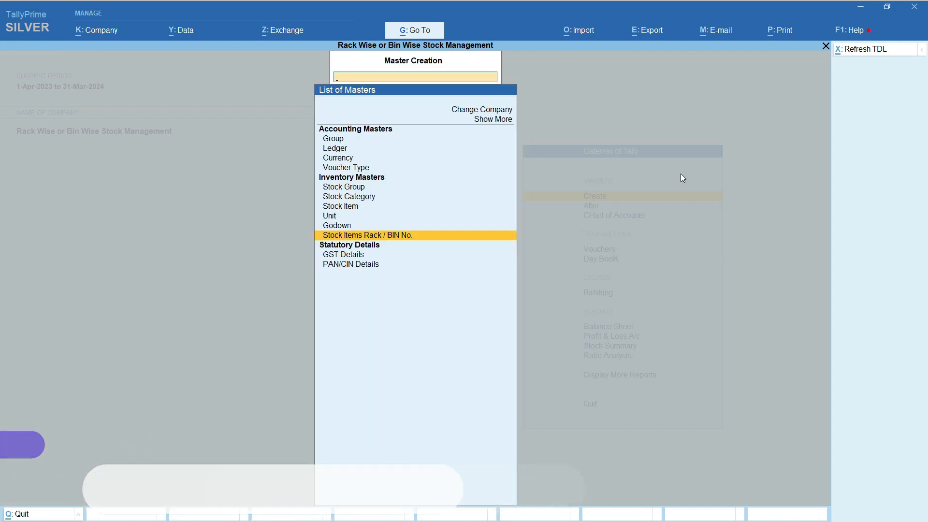
# Step: Reopen the list of racks and bins to check the saved entries, and return to the Gateway of Tally
pyautogui.press('Return')
pyautogui.press('Escape')
pyautogui.press('Escape')
pyautogui.press('Escape')
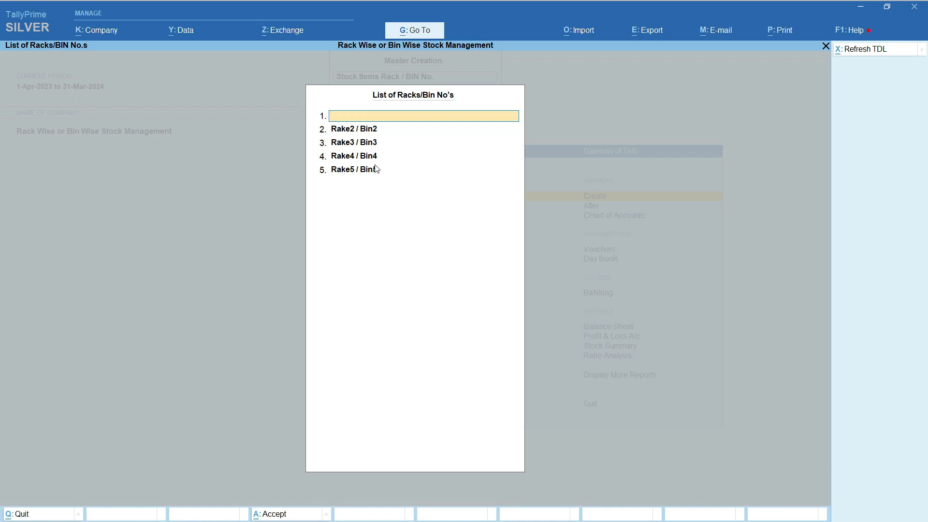
# Step: Open the stock item Lux for alteration
pyautogui.press('Down')
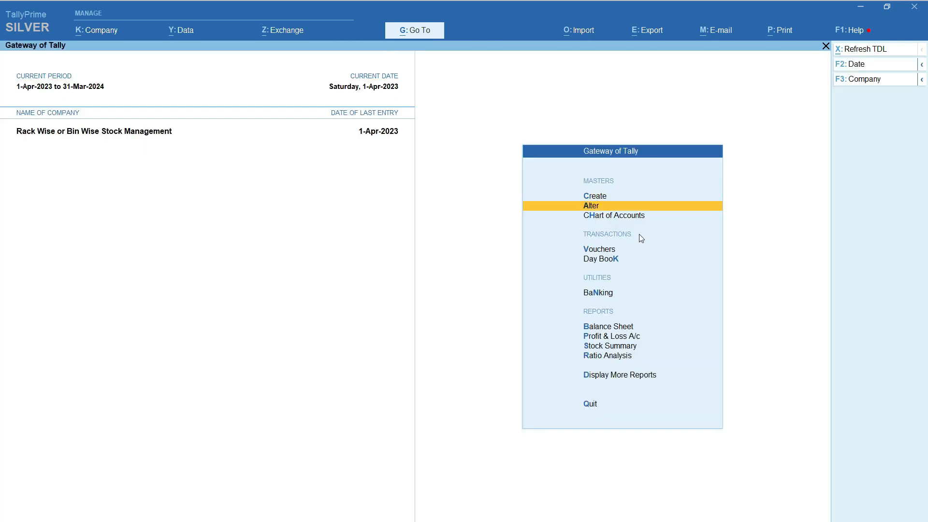
pyautogui.press('Return')
pyautogui.press('Down')
pyautogui.press('Down')
pyautogui.press('Down')
pyautogui.press('Down')
pyautogui.press('Down')
pyautogui.press('Down')
pyautogui.press('Down')
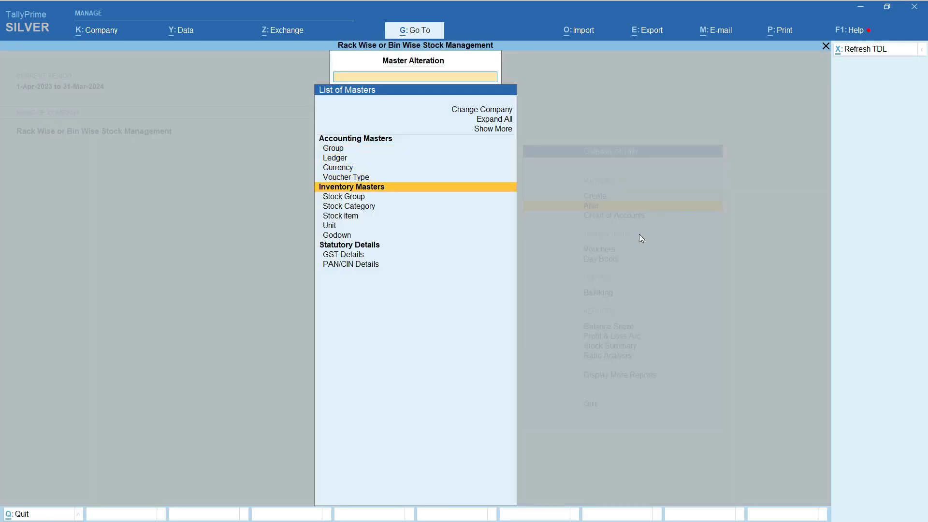
pyautogui.press('Return')
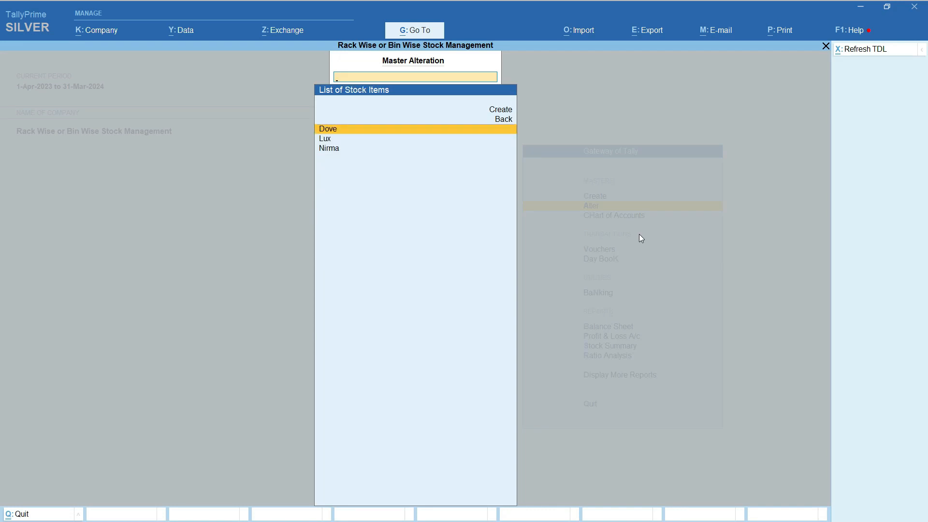
pyautogui.press('Down')
pyautogui.press('Down')
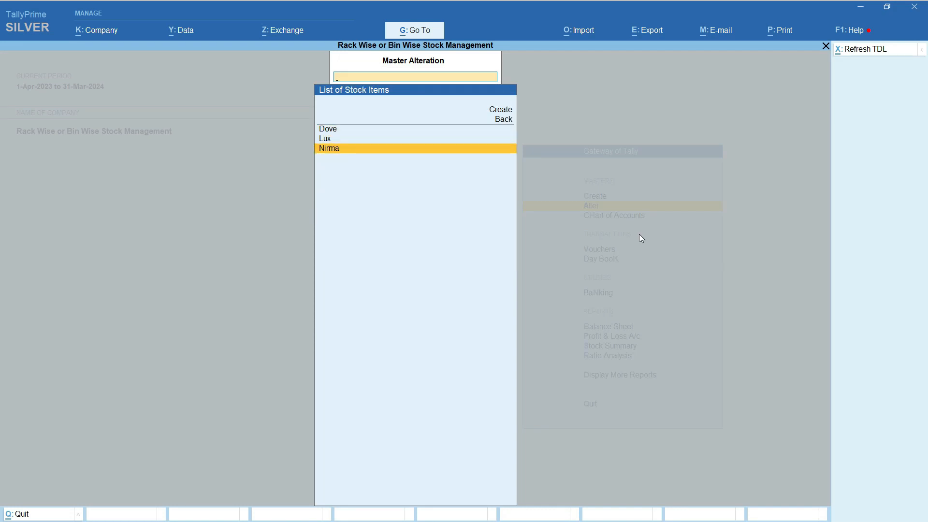
pyautogui.press('Up')
pyautogui.press('Return')
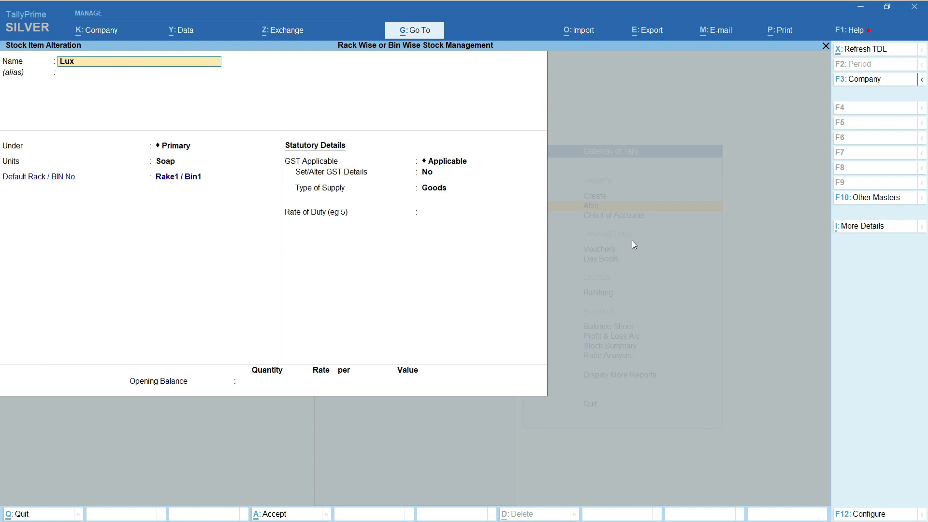
# Step: Examine the rack choices for Lux's Default Rack / BIN No. and leave the item without saving
pyautogui.click(187, 183)
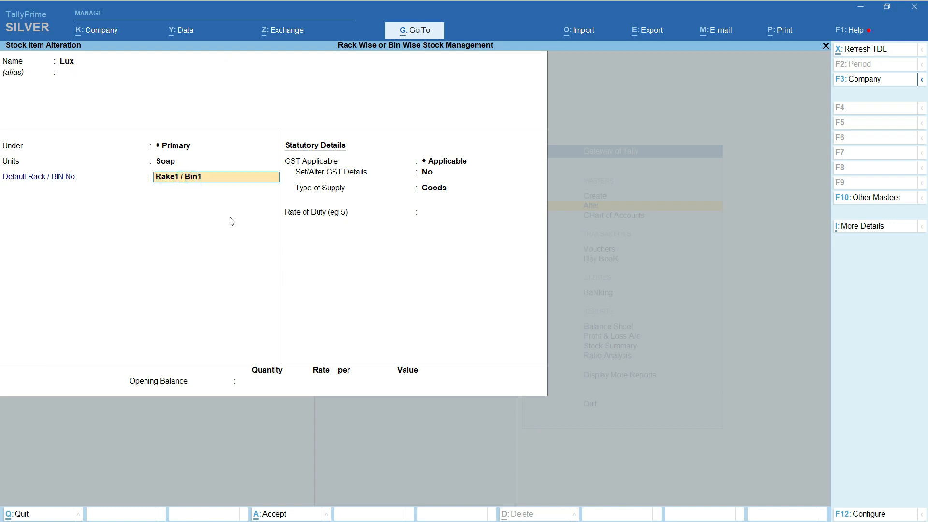
pyautogui.click(62, 63)
pyautogui.click(166, 177)
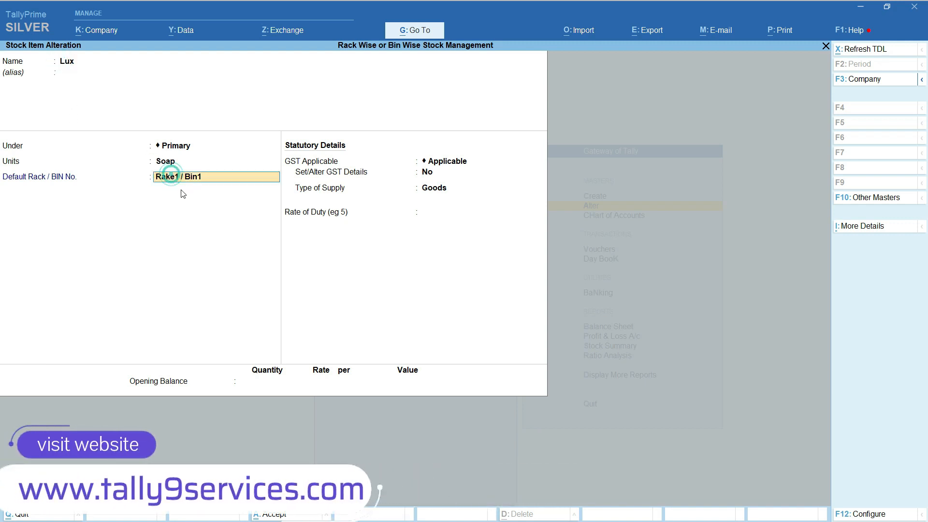
pyautogui.press('Escape')
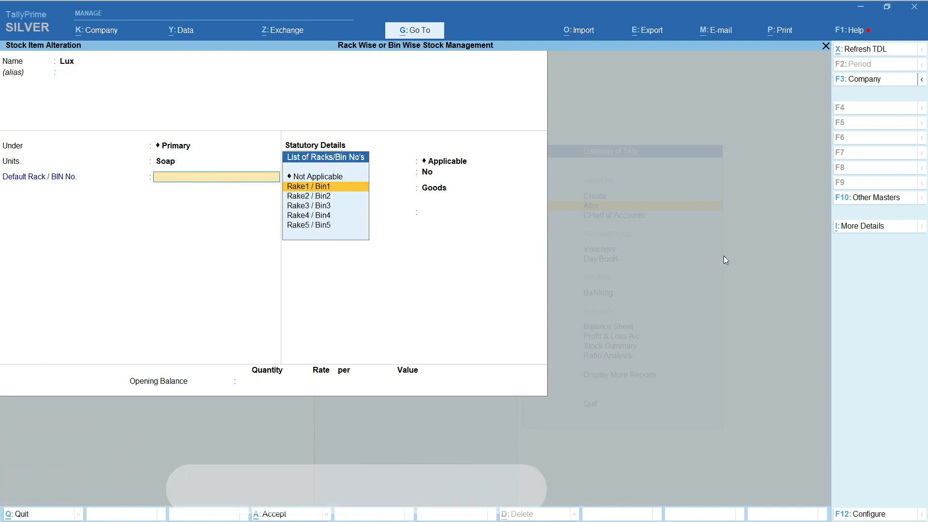
pyautogui.press('Escape')
pyautogui.press('y')
pyautogui.press('Escape')
pyautogui.press('Escape')
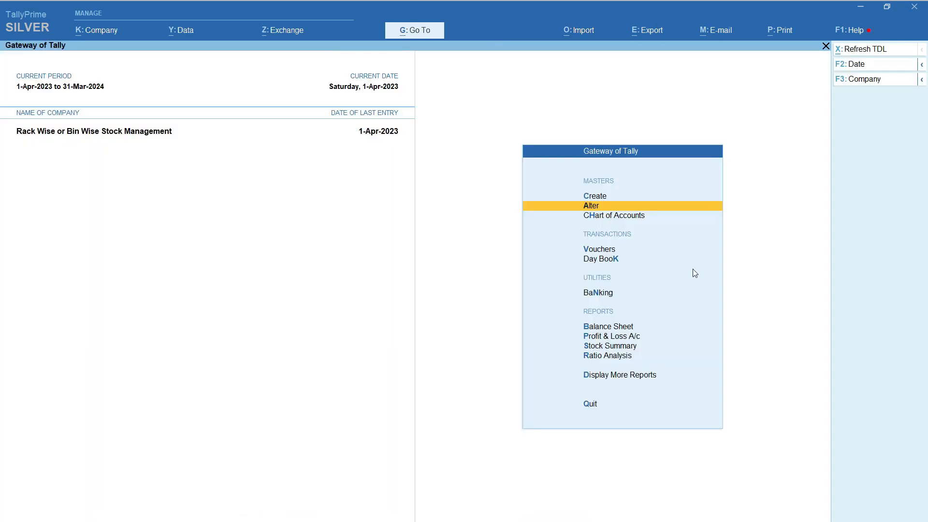
# Step: Open the 1-Apr-2023 sales voucher from the Day Book and check the Lux line's Rack / BIN No
pyautogui.press('d')
pyautogui.press('d')
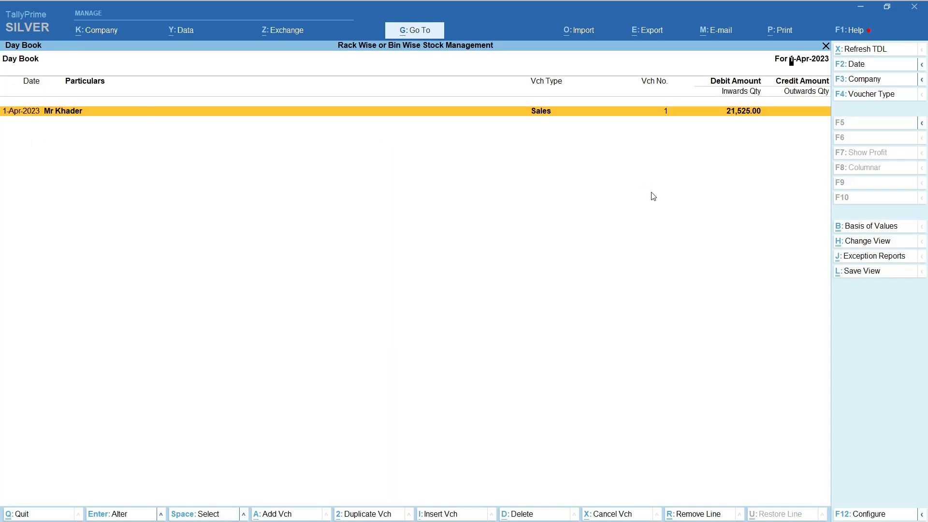
pyautogui.press('Return')
pyautogui.click(10, 158)
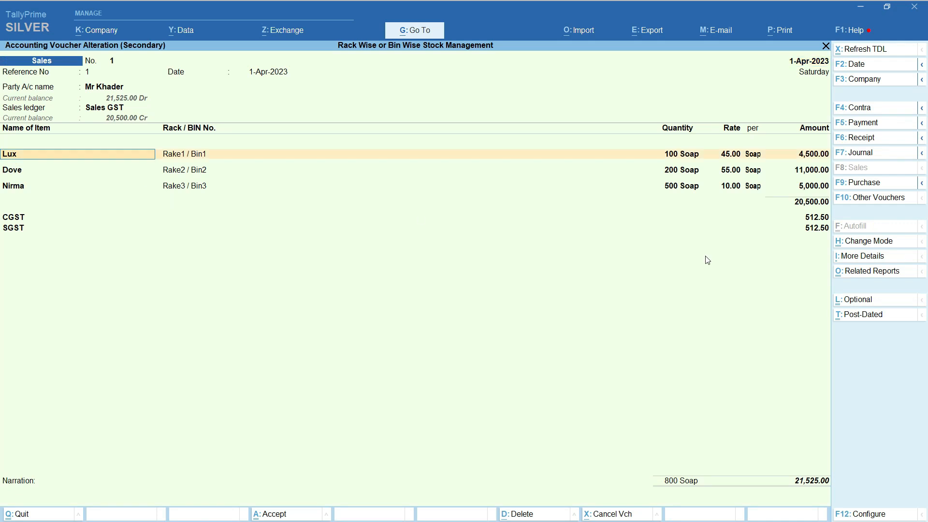
pyautogui.press('Return')
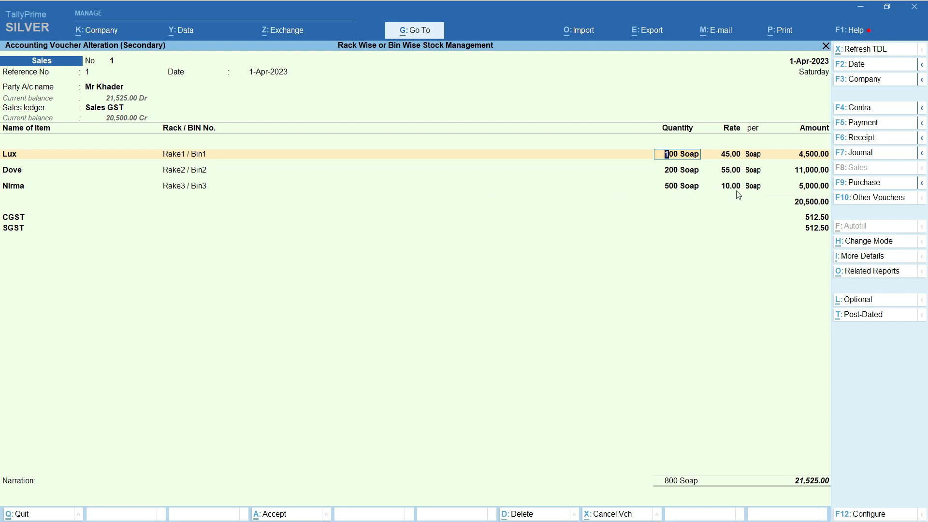
# Step: Add a fourth item line for Nirma below the existing items in the sales voucher
pyautogui.click(754, 188)
pyautogui.press('Return')
pyautogui.press('Return')
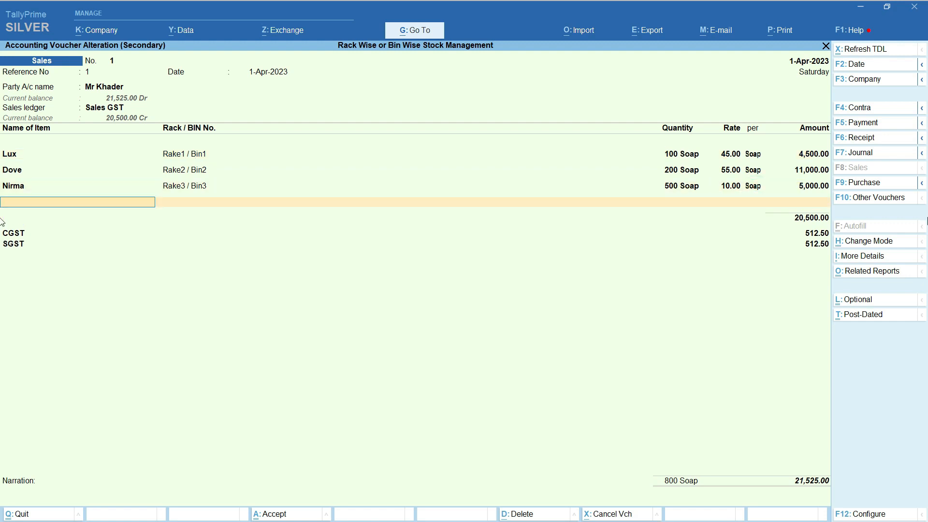
pyautogui.press('Down')
pyautogui.press('Down')
pyautogui.press('Down')
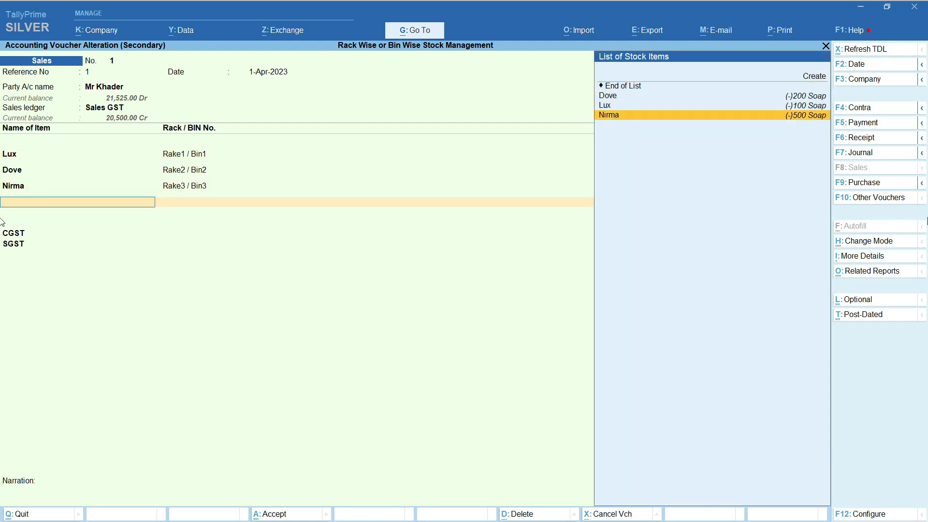
pyautogui.press('Return')
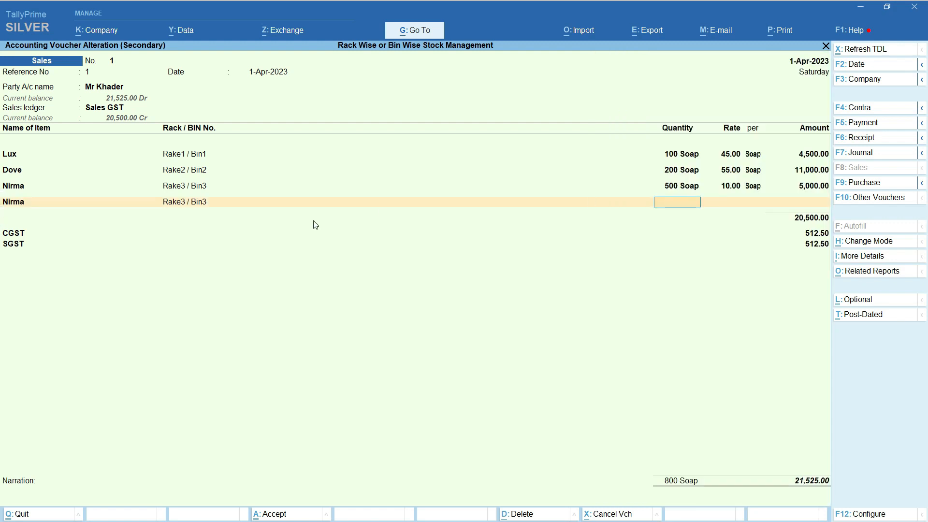
# Step: Discard the added Nirma line, leave the sales voucher without saving and return to the Gateway of Tally
pyautogui.click(17, 203)
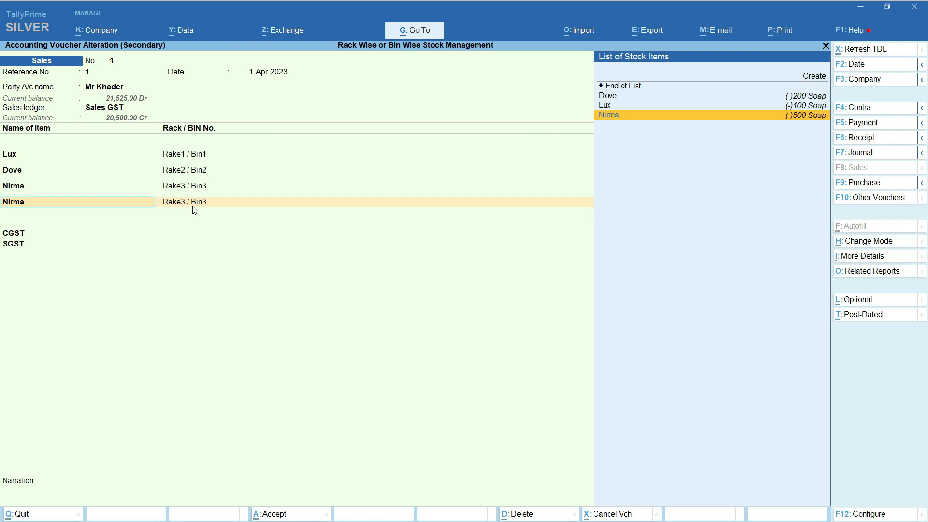
pyautogui.press('BackSpace')
pyautogui.press('Escape')
pyautogui.press('Escape')
pyautogui.press('Escape')
pyautogui.press('Escape')
pyautogui.press('Escape')
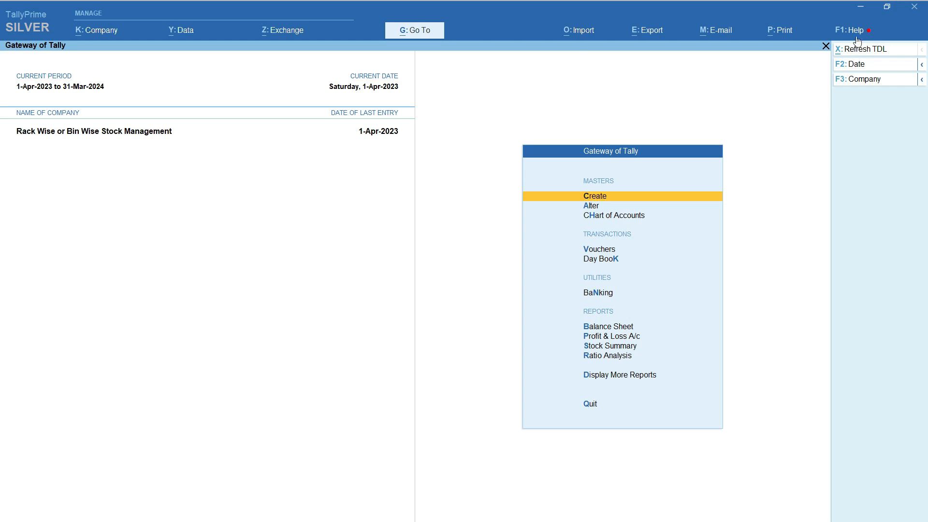
# Step: Open the Sales voucher type for alteration and go to its Enable Stock Items Rack / BIN No. Details option
pyautogui.click(853, 31)
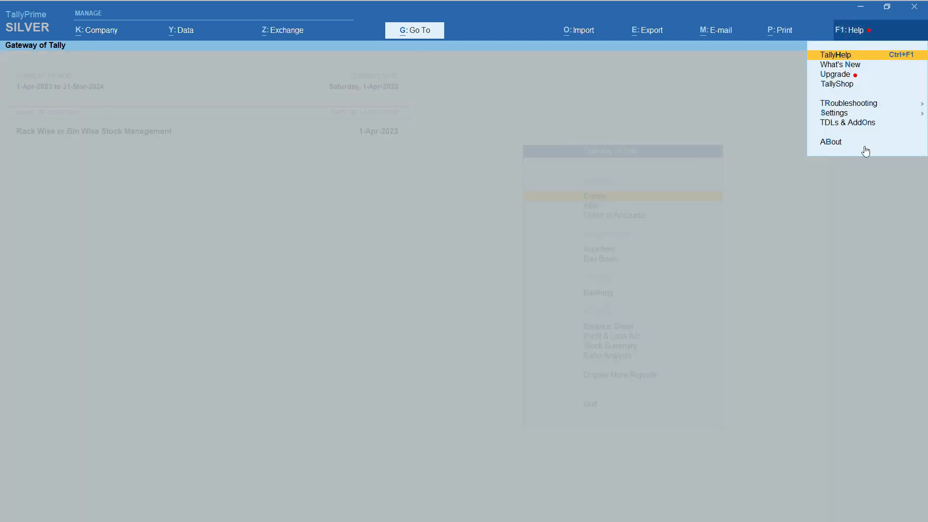
pyautogui.press('Escape')
pyautogui.press('Down')
pyautogui.press('Return')
pyautogui.press('Down')
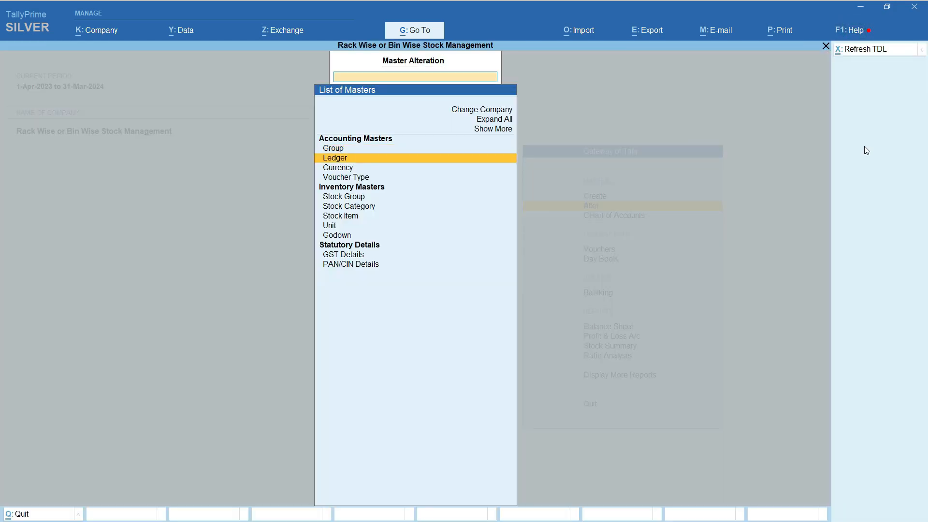
pyautogui.press('Down')
pyautogui.press('Down')
pyautogui.press('Return')
pyautogui.press('Down')
pyautogui.write('sa')
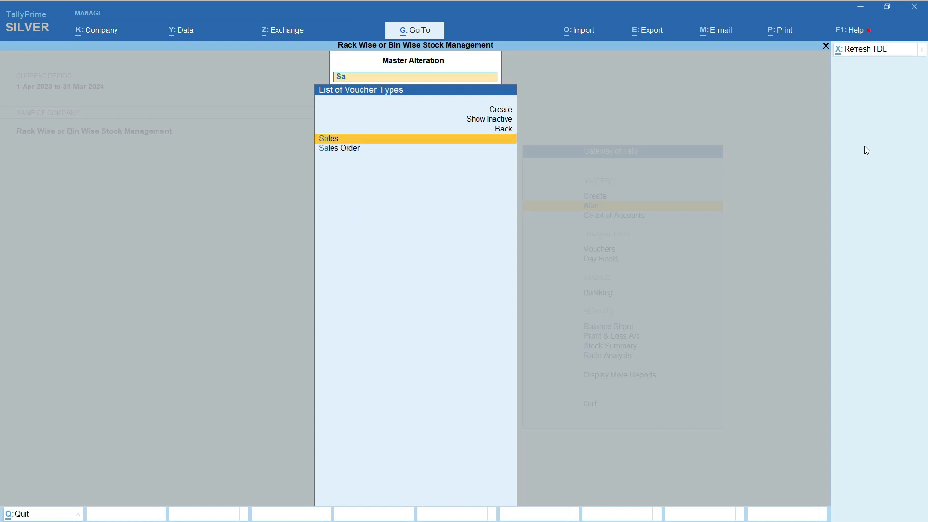
pyautogui.press('Return')
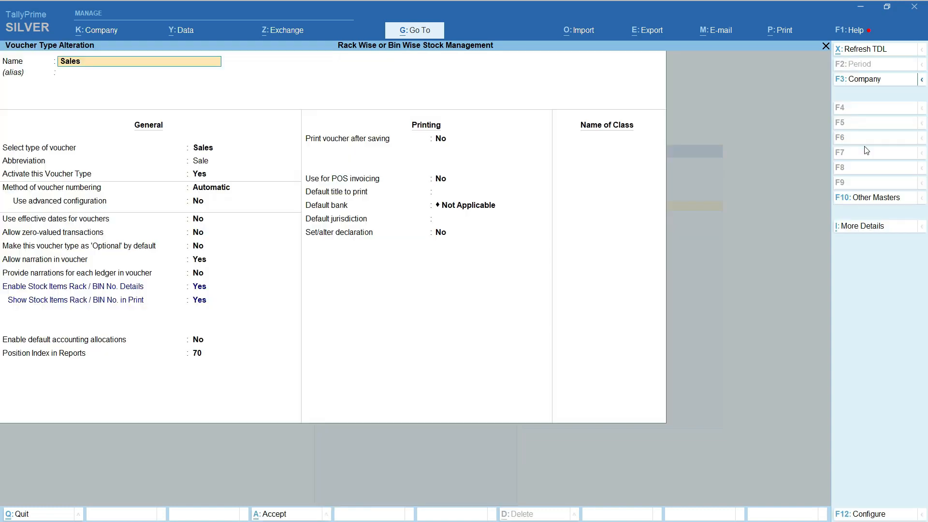
pyautogui.click(116, 288)
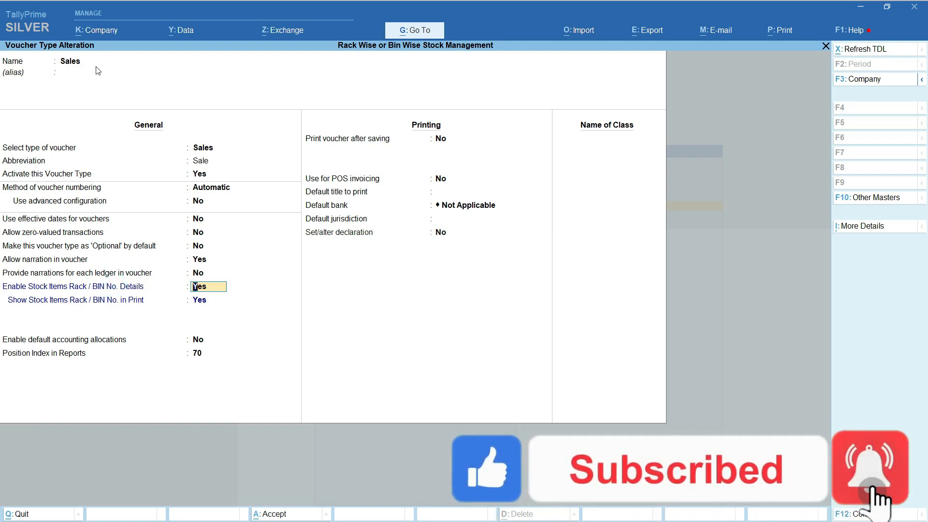
# Step: Review the Sales voucher type's name and its two Rack / BIN No. options, leave without saving and return to the Gateway of Tally
pyautogui.click(67, 62)
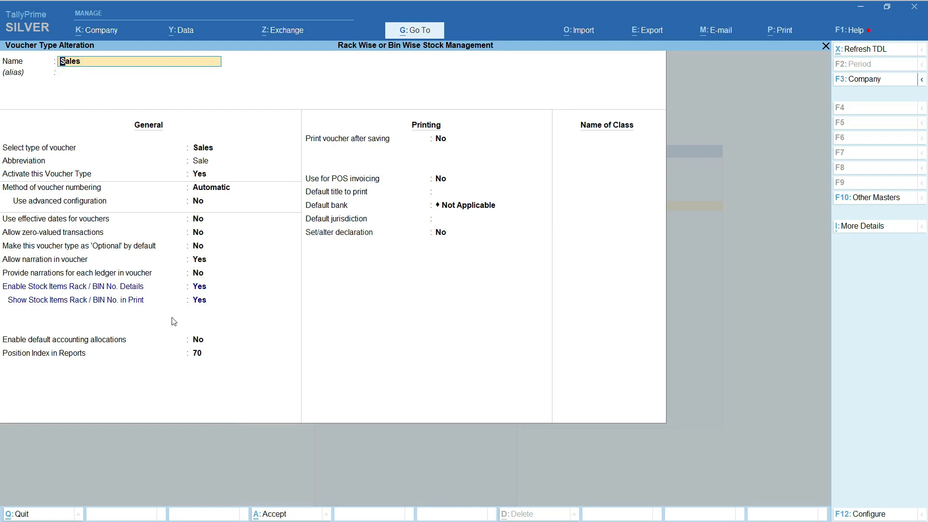
pyautogui.click(110, 286)
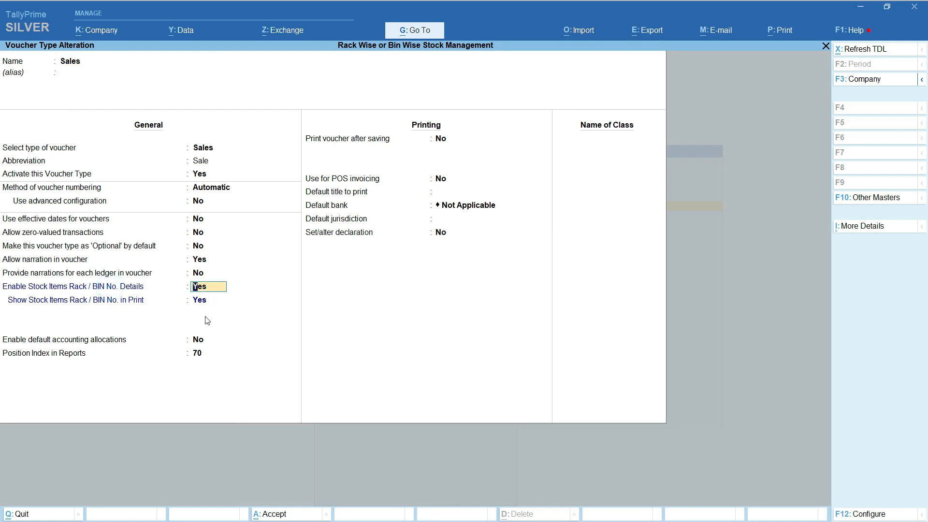
pyautogui.click(79, 300)
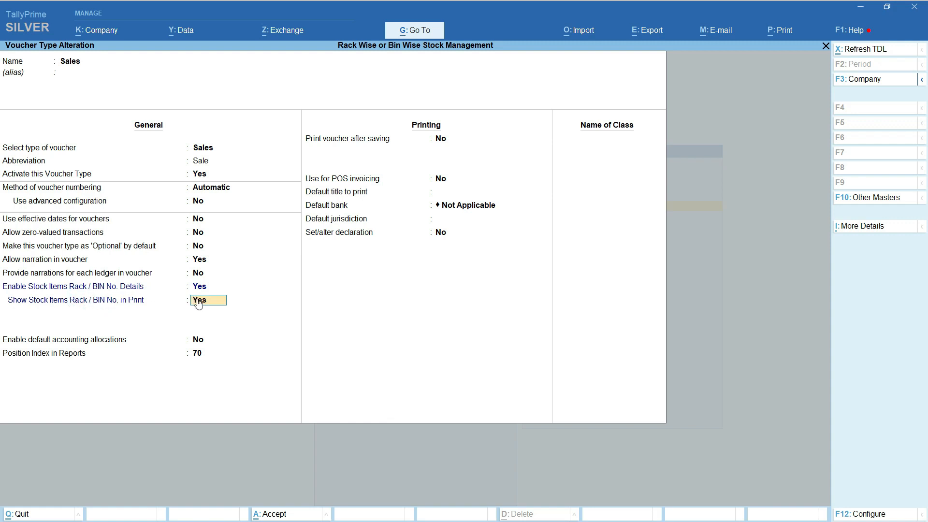
pyautogui.press('BackSpace')
pyautogui.press('Escape')
pyautogui.press('y')
pyautogui.press('Escape')
pyautogui.press('Escape')
pyautogui.press('Escape')
pyautogui.press('Escape')
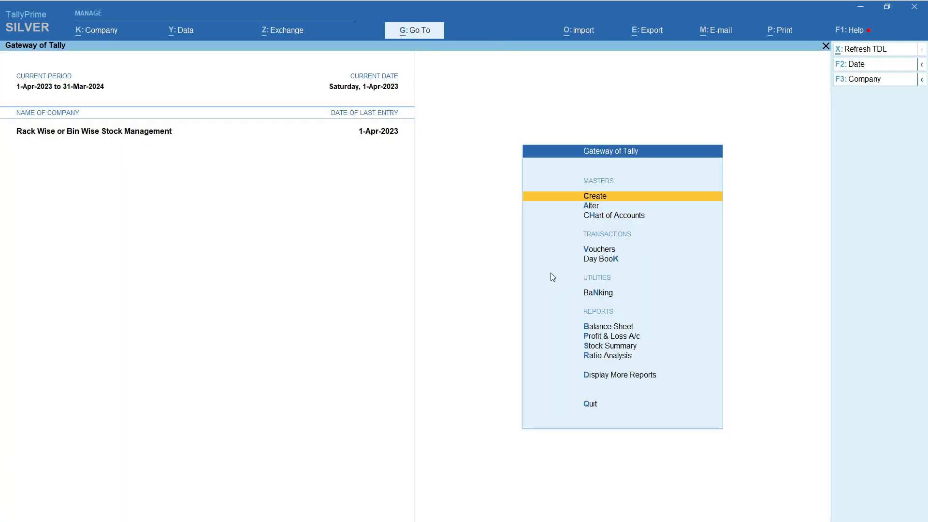
# Step: Open the 1-Apr-2023 sales voucher and preview its Tax Invoice, enlarging the page to check the Rack/Bin column, and close the preview
pyautogui.press('d')
pyautogui.press('d')
pyautogui.press('Return')
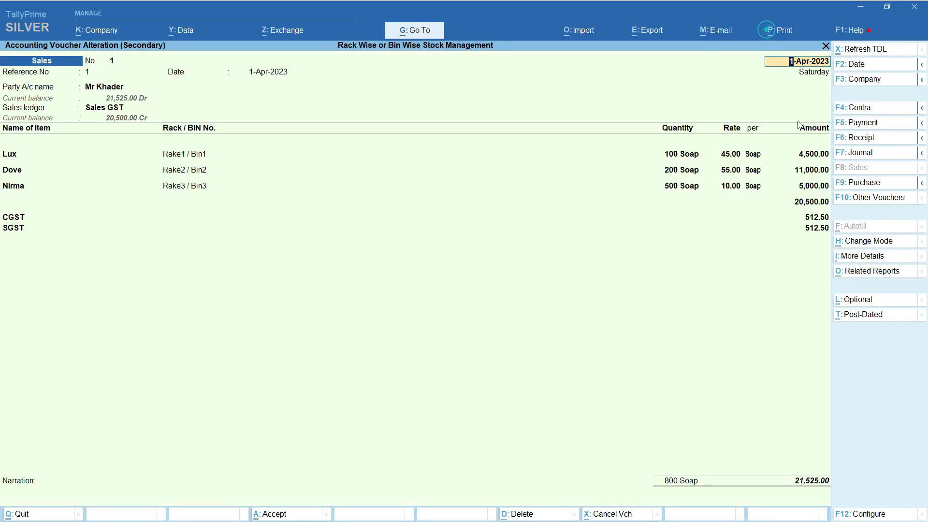
pyautogui.hotkey('alt', 'p')
pyautogui.press('Return')
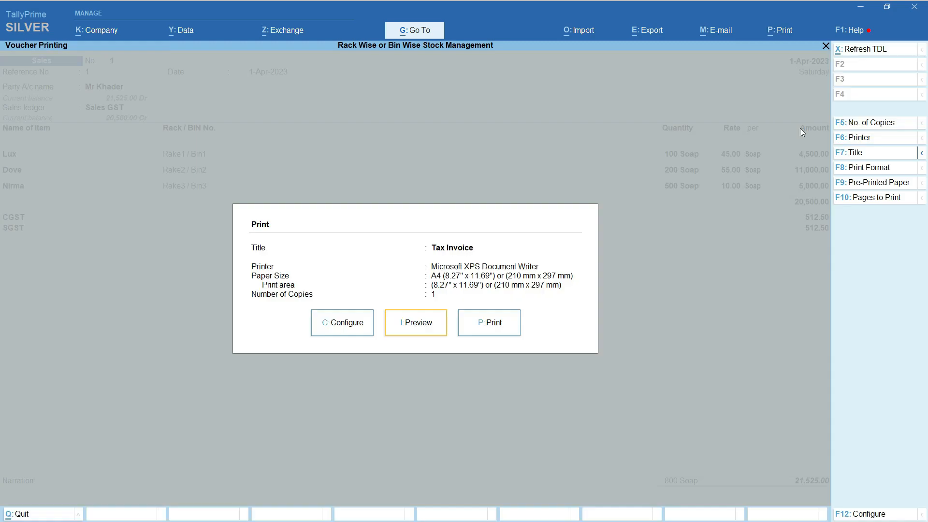
pyautogui.click(416, 326)
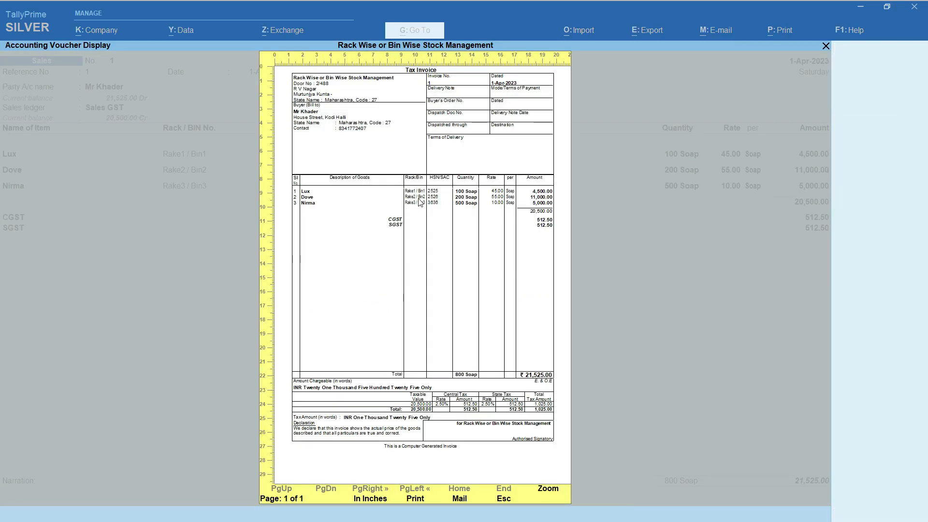
pyautogui.click(419, 202)
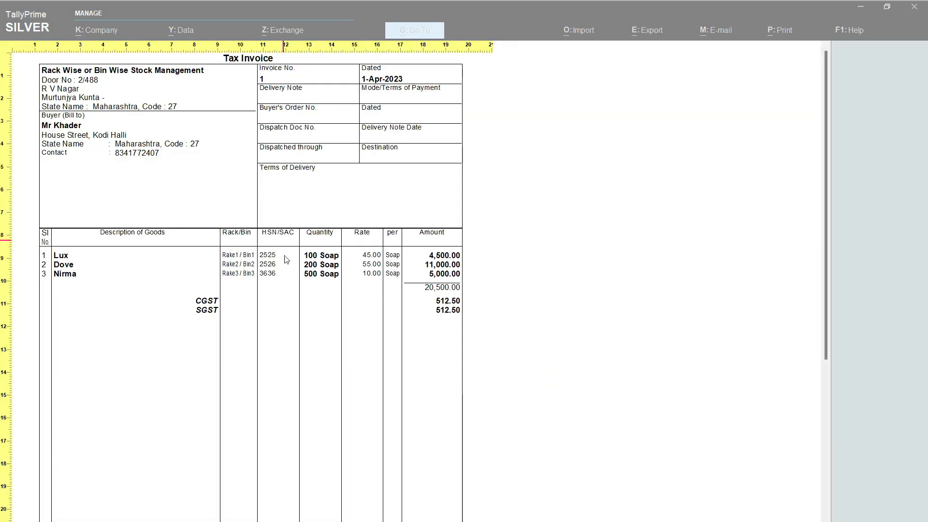
pyautogui.click(247, 286)
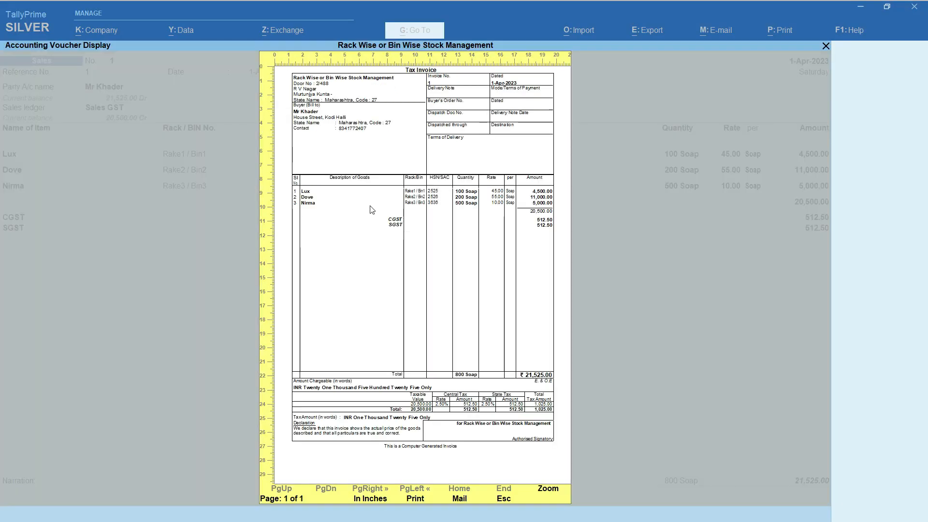
pyautogui.press('Escape')
# Step: Set Show Stock Items Rack / BIN No. to No in the invoice's print configuration
pyautogui.click(352, 319)
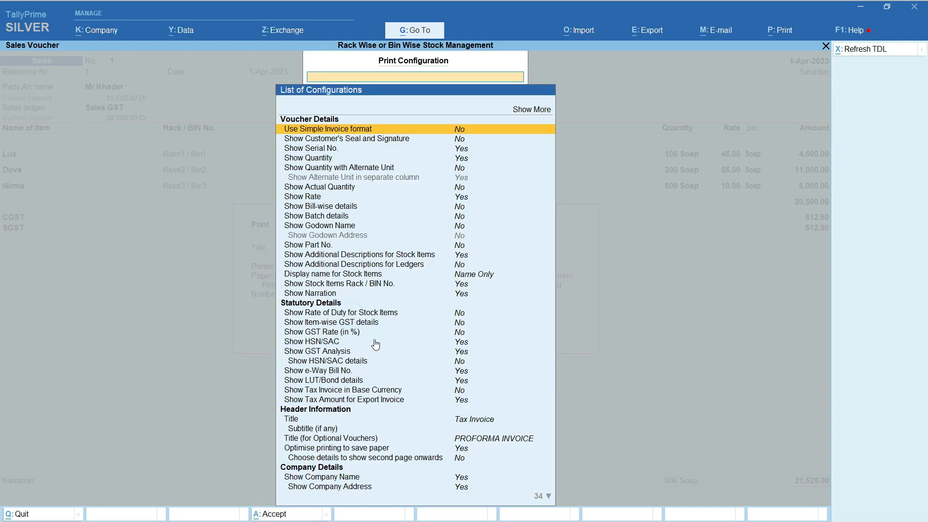
pyautogui.write('Rac')
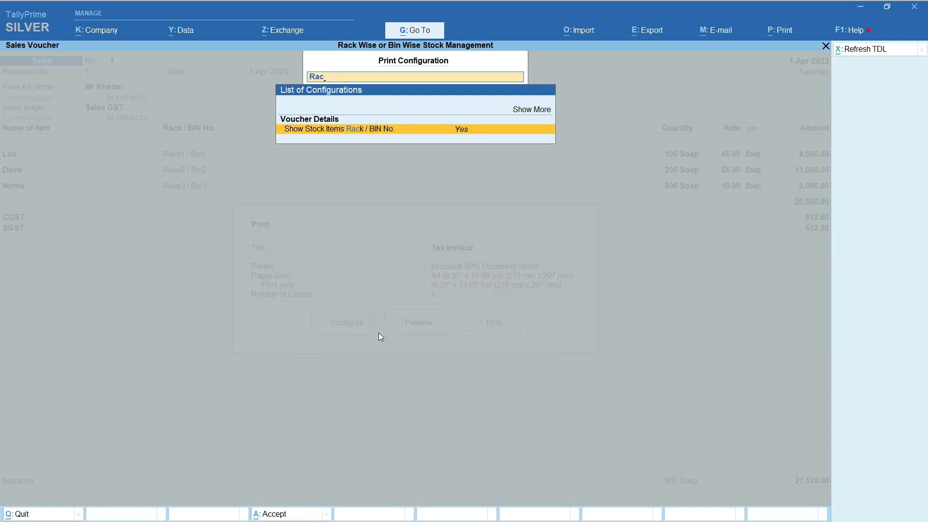
pyautogui.press('Return')
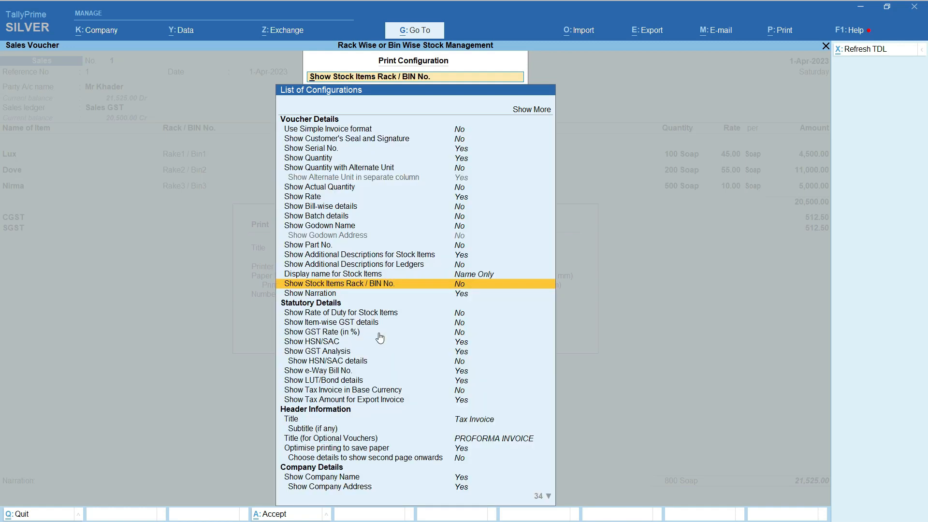
pyautogui.press('Escape')
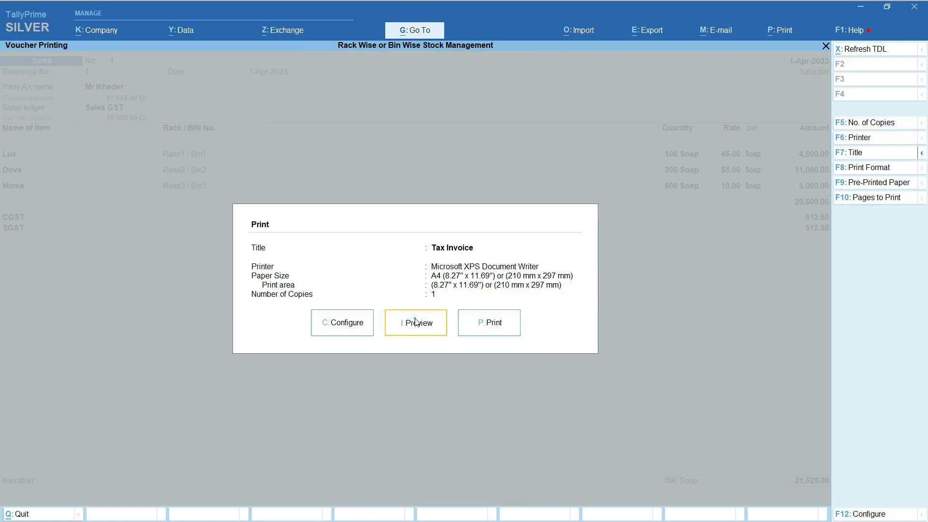
# Step: Preview the Tax Invoice again at enlarged size to check its item columns, and return to the Gateway of Tally
pyautogui.click(409, 320)
pyautogui.press('Return')
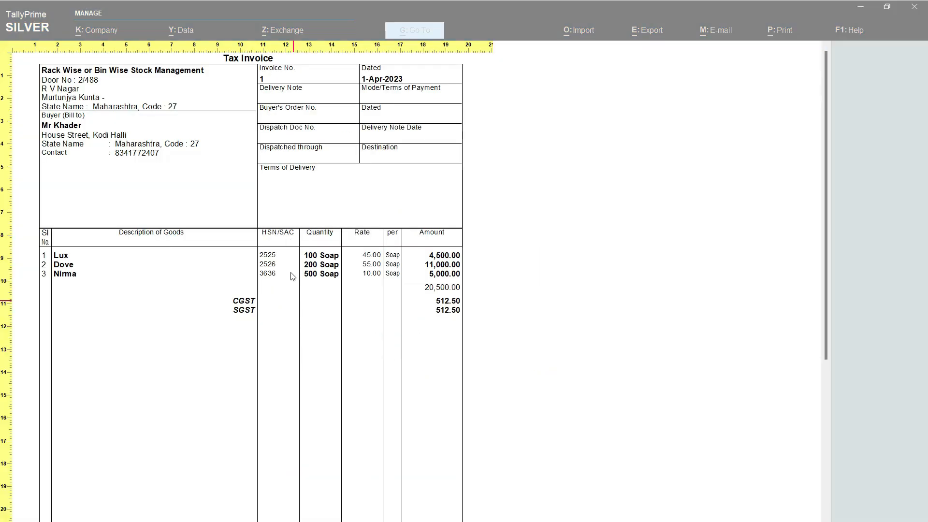
pyautogui.press('Return')
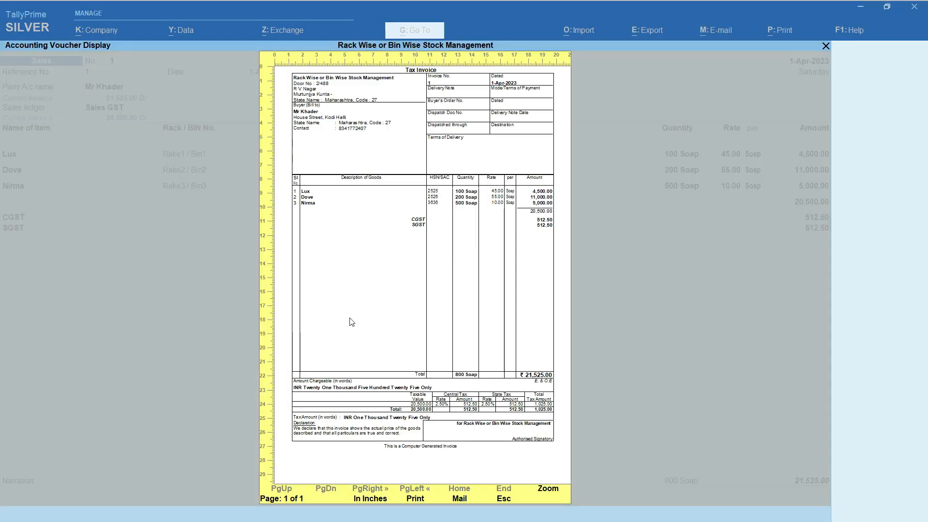
pyautogui.press('Escape')
pyautogui.press('Escape')
pyautogui.press('Escape')
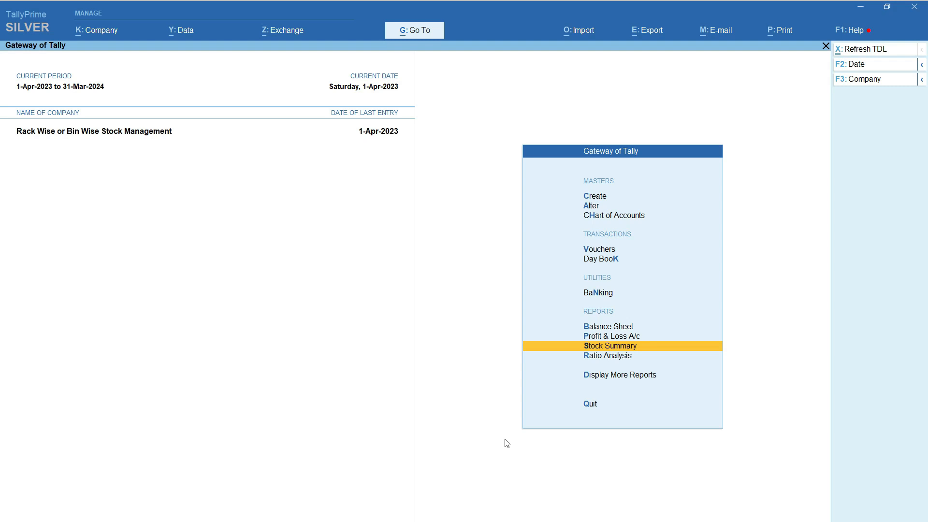
# Step: Open the Stock Summary, hide its Rack / BIN No. column and show it again
pyautogui.click(607, 346)
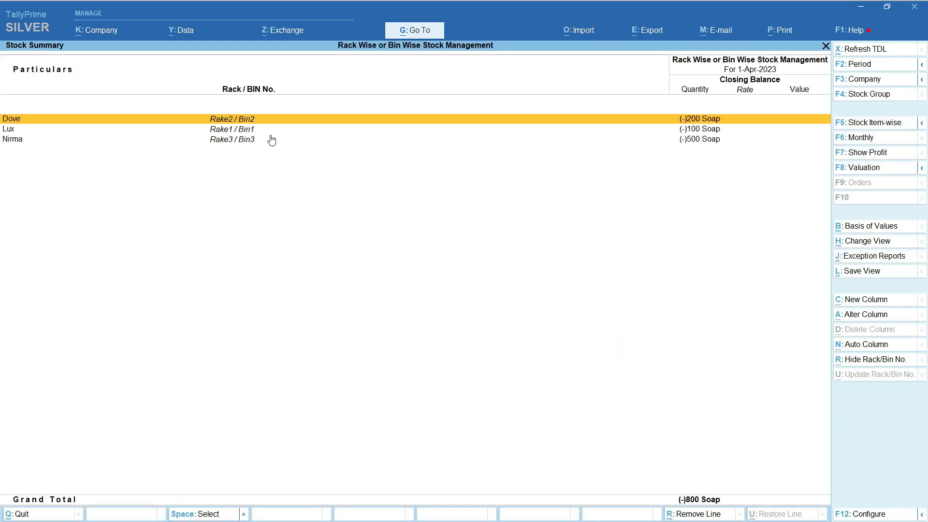
pyautogui.click(856, 360)
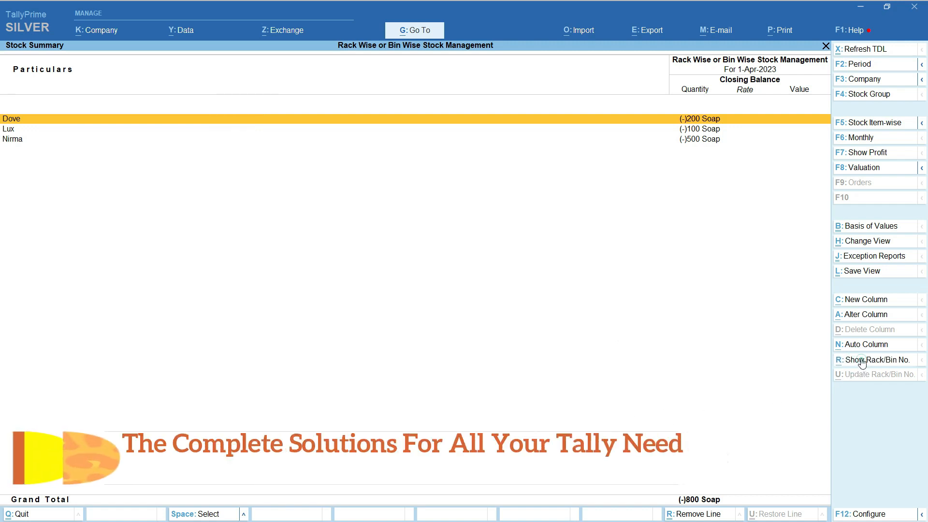
pyautogui.click(863, 363)
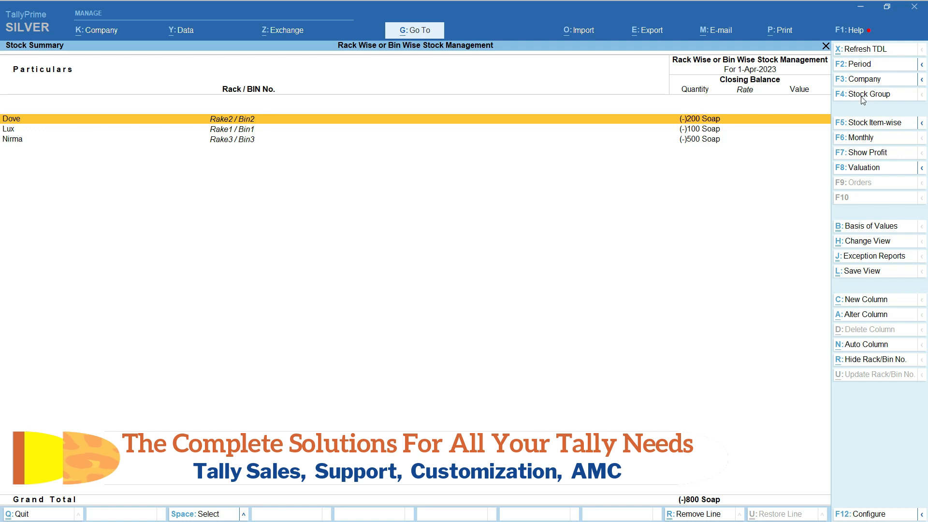
# Step: Switch the Stock Summary to the stock item-wise view and display it for the Primary stock group
pyautogui.click(869, 126)
pyautogui.click(870, 94)
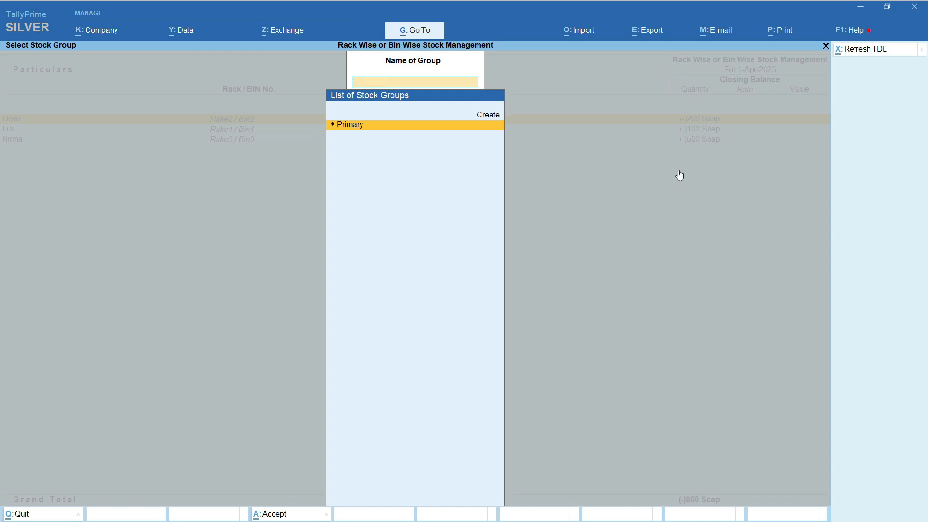
pyautogui.press('Return')
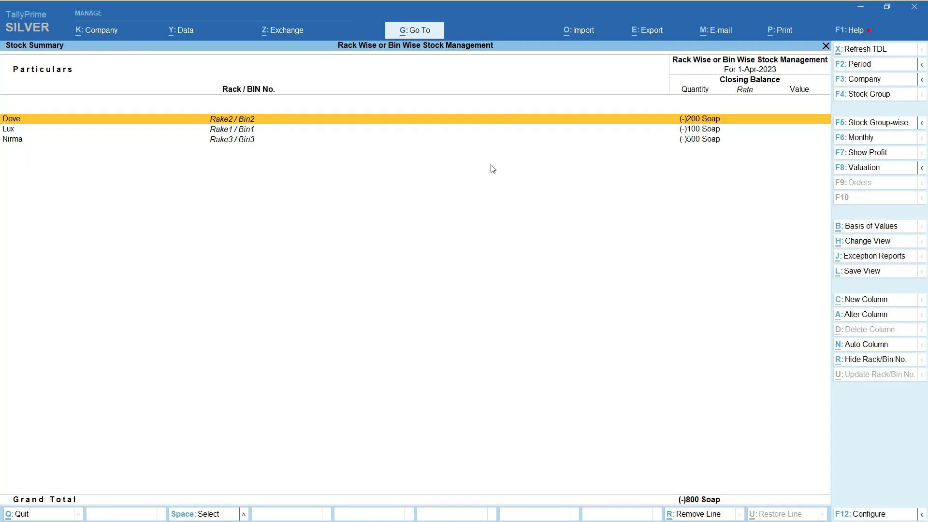